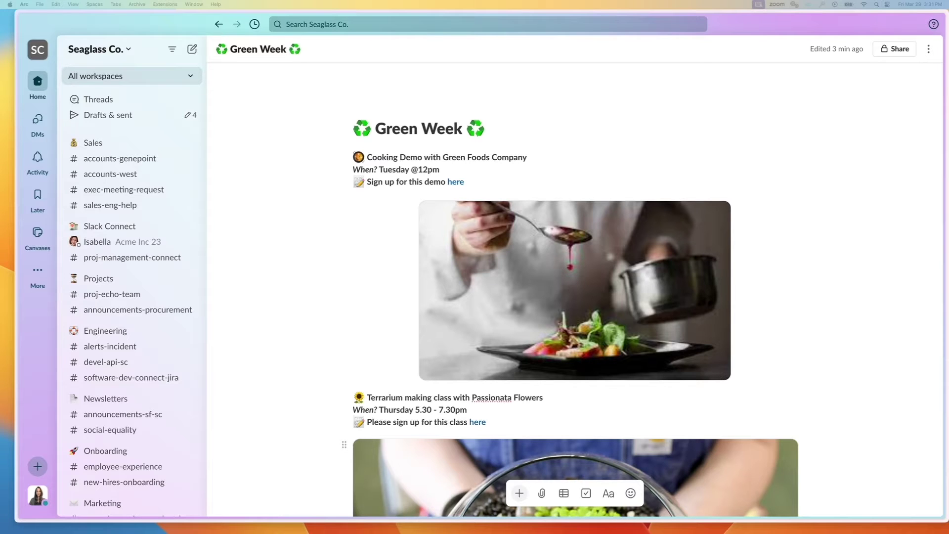
# Add a cover to the Green Week canvas and change it to the tropical palm-leaf image from the library.
pyautogui.moveTo(383, 86)
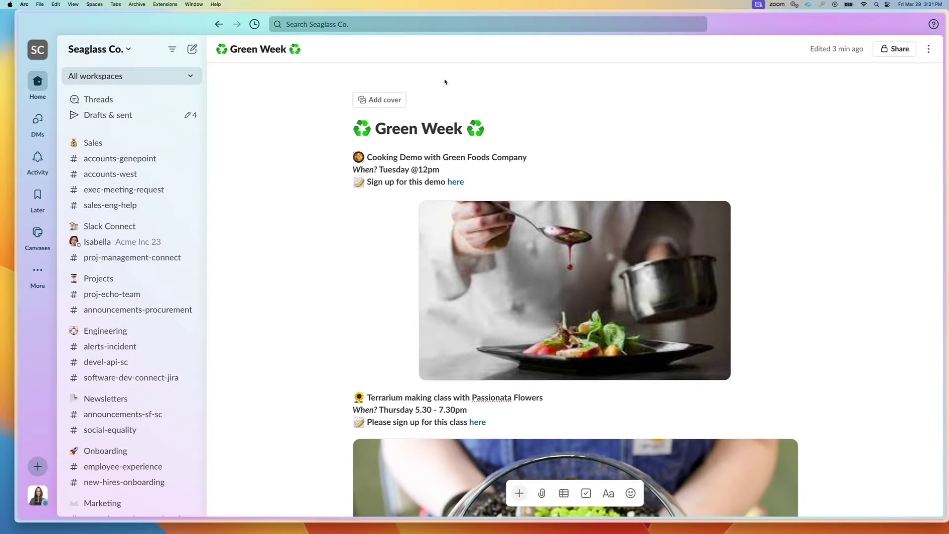
pyautogui.click(370, 105)
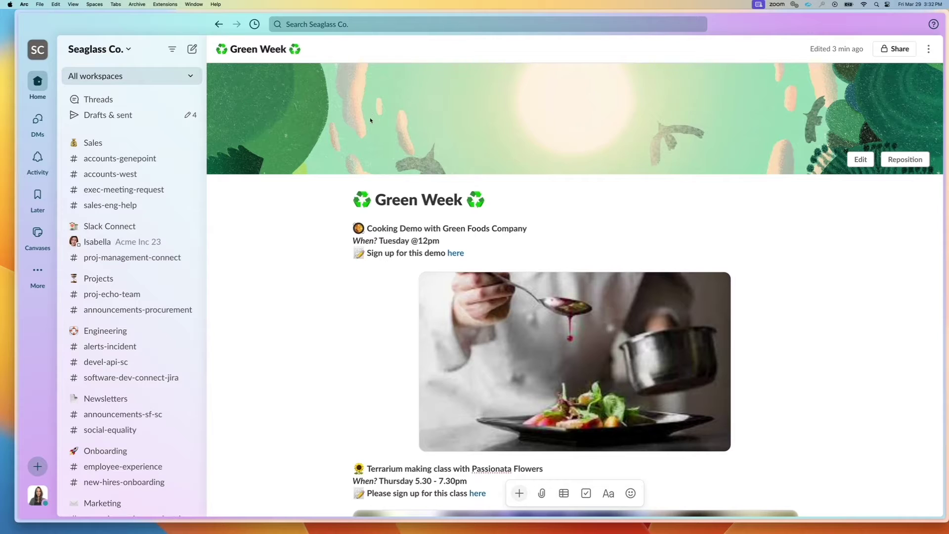
pyautogui.click(860, 159)
pyautogui.scroll(-3, 738, 213)
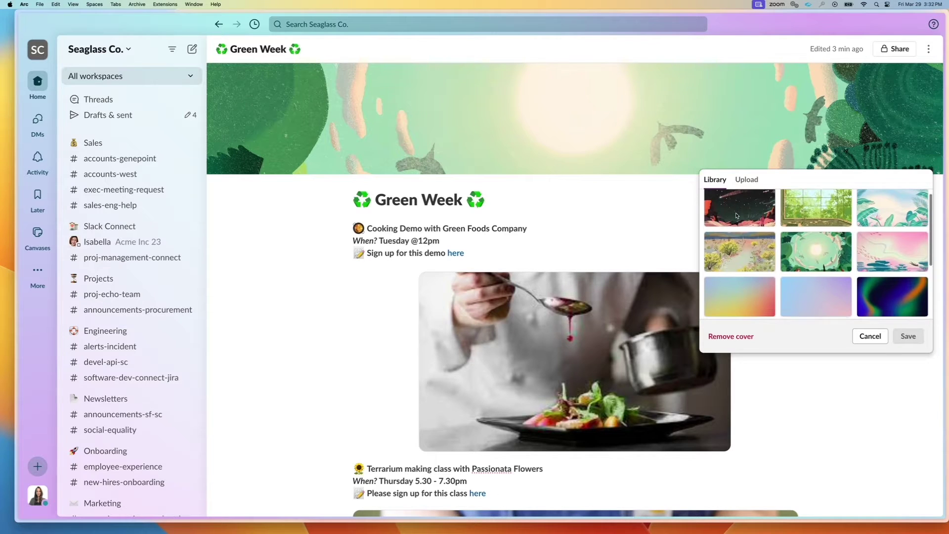
pyautogui.scroll(-2, 736, 215)
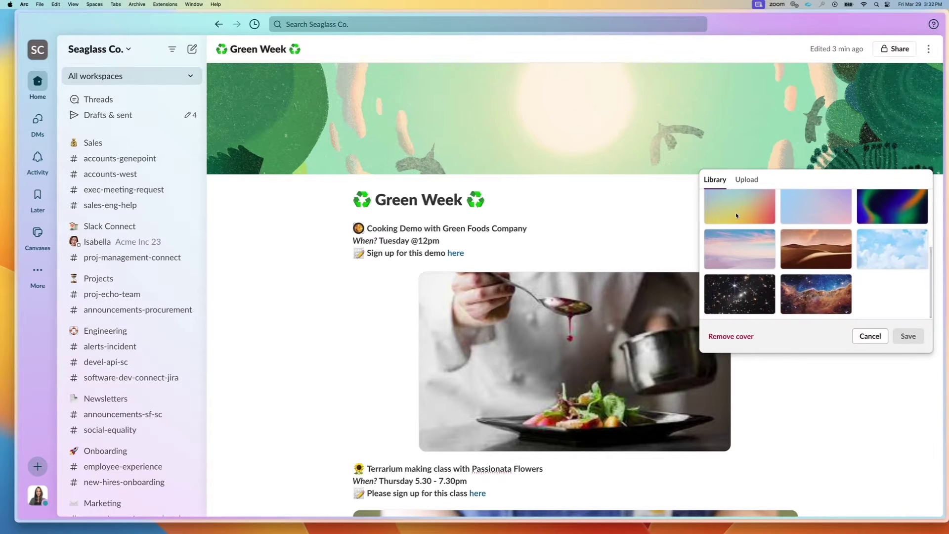
pyautogui.scroll(5, 736, 215)
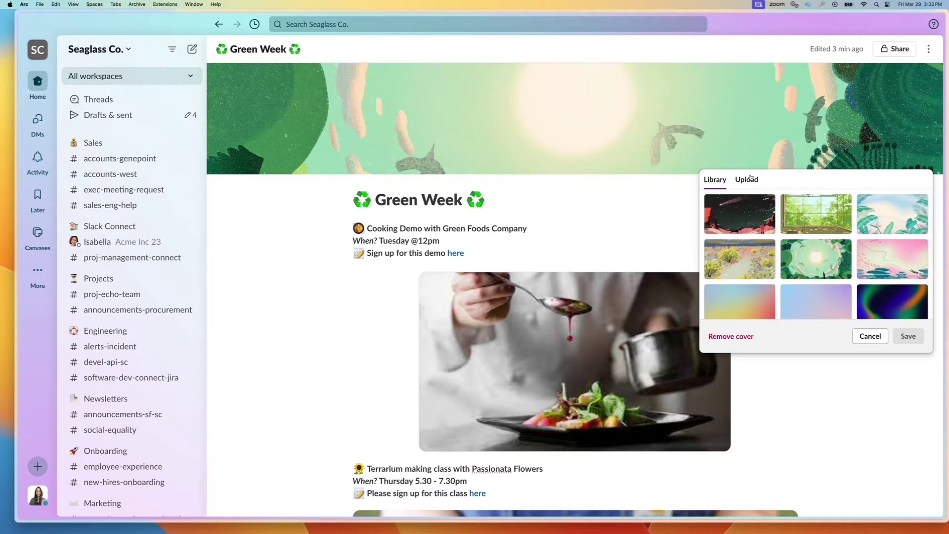
pyautogui.click(844, 221)
pyautogui.click(882, 218)
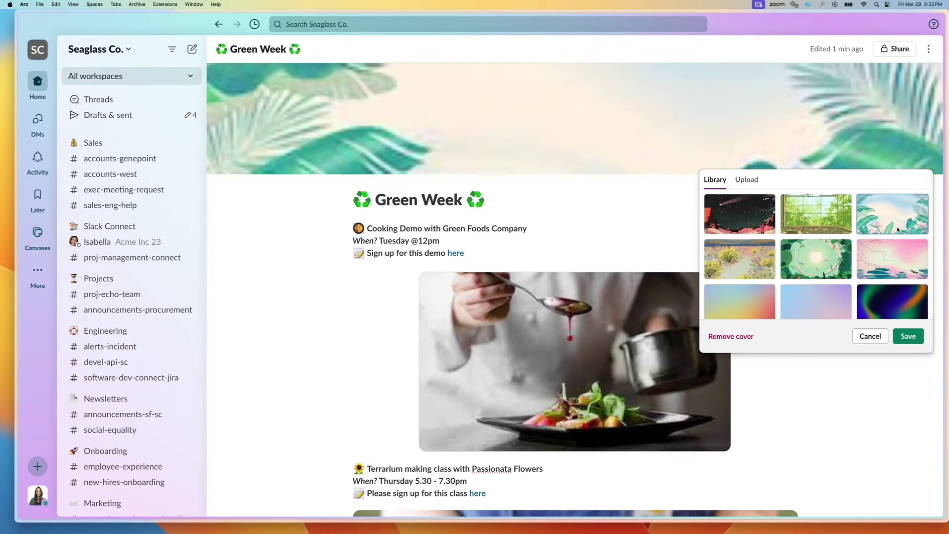
# Replace the library cover with an uploaded garden photo from the Desktop folder.
pyautogui.click(746, 179)
pyautogui.click(815, 303)
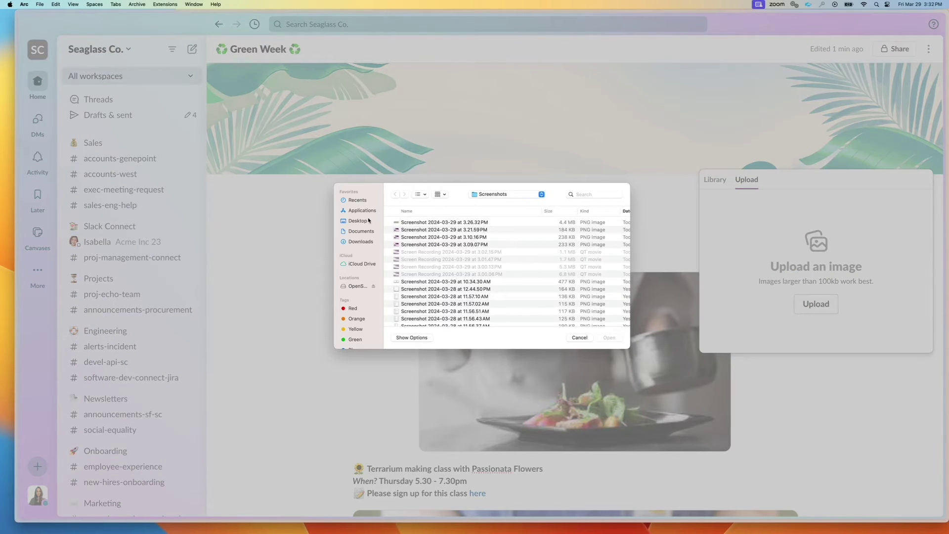
pyautogui.click(368, 220)
pyautogui.doubleClick(419, 239)
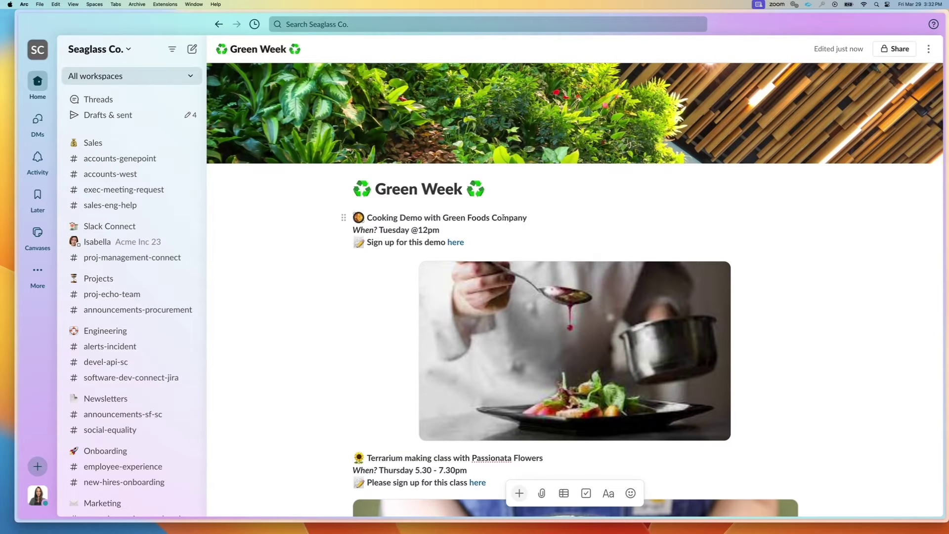
# Move the cooking photo into a left-hand column beneath the Cooking Demo text.
pyautogui.scroll(-4, 502, 217)
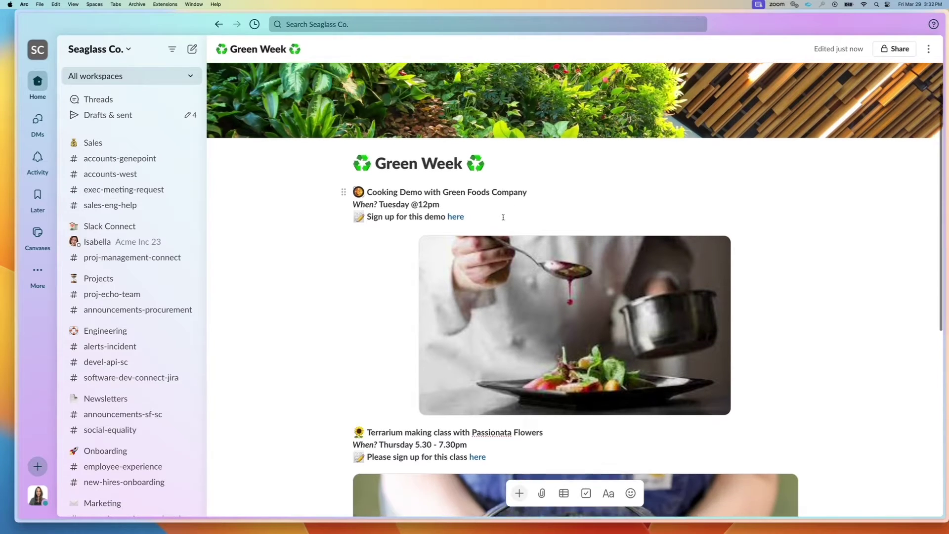
pyautogui.scroll(-5, 503, 217)
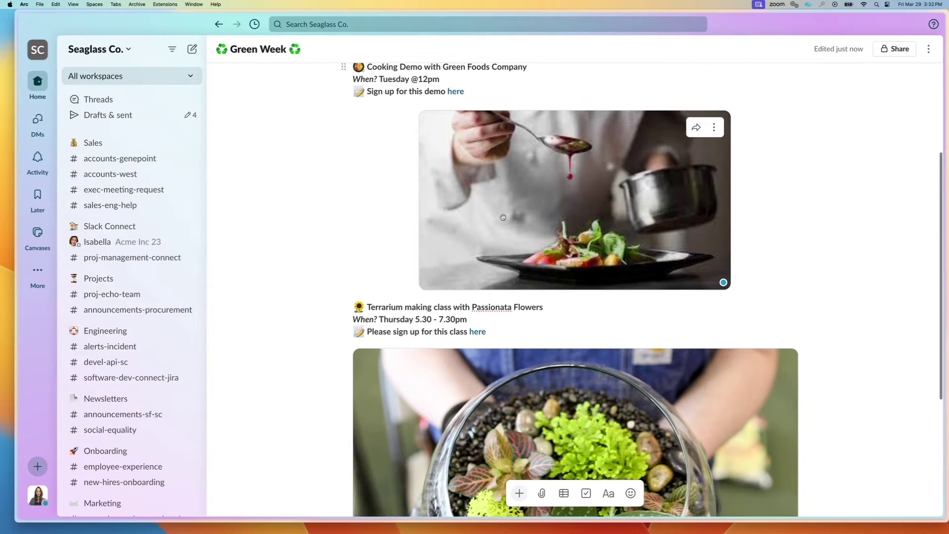
pyautogui.scroll(7, 502, 218)
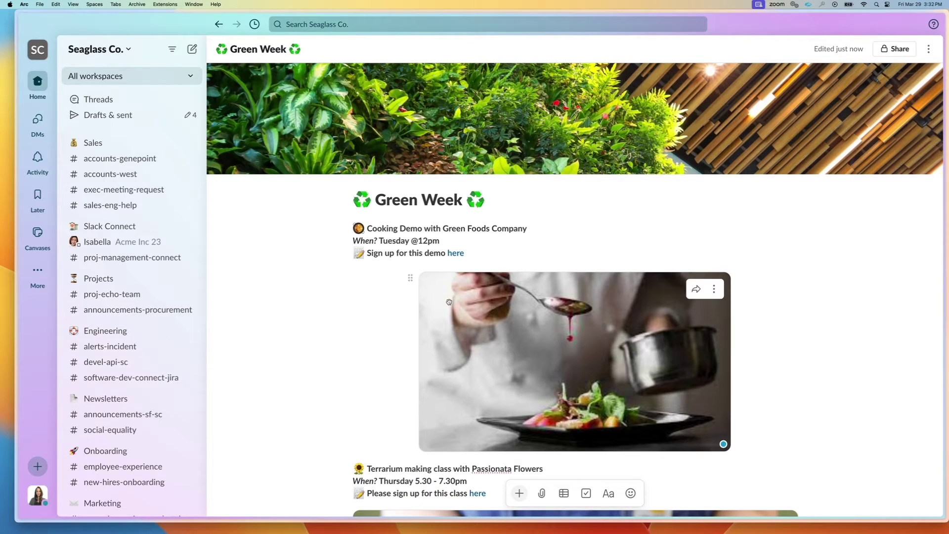
pyautogui.moveTo(409, 278); pyautogui.dragTo(366, 279)
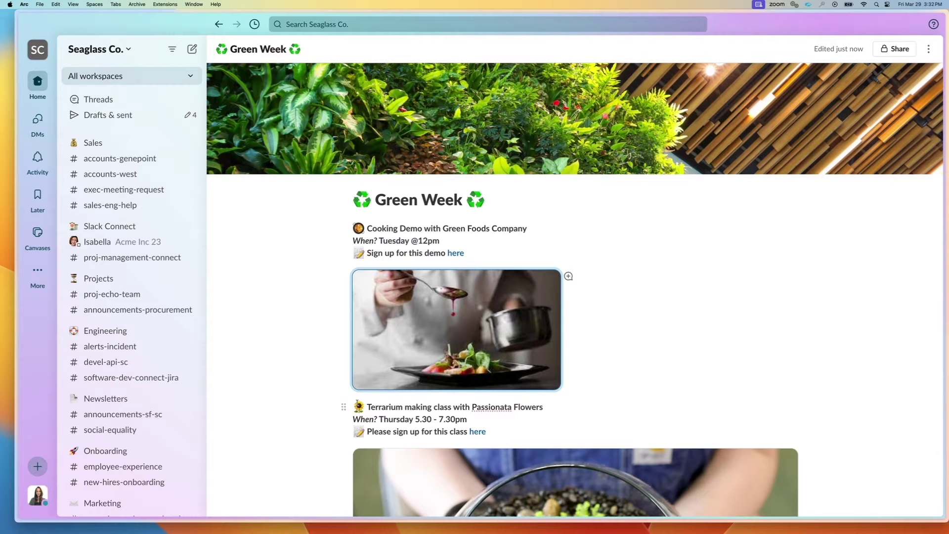
# Move the Terrarium making class text into a second column beside the Cooking Demo and place the terrarium photo beneath it.
pyautogui.moveTo(343, 406); pyautogui.dragTo(800, 244)
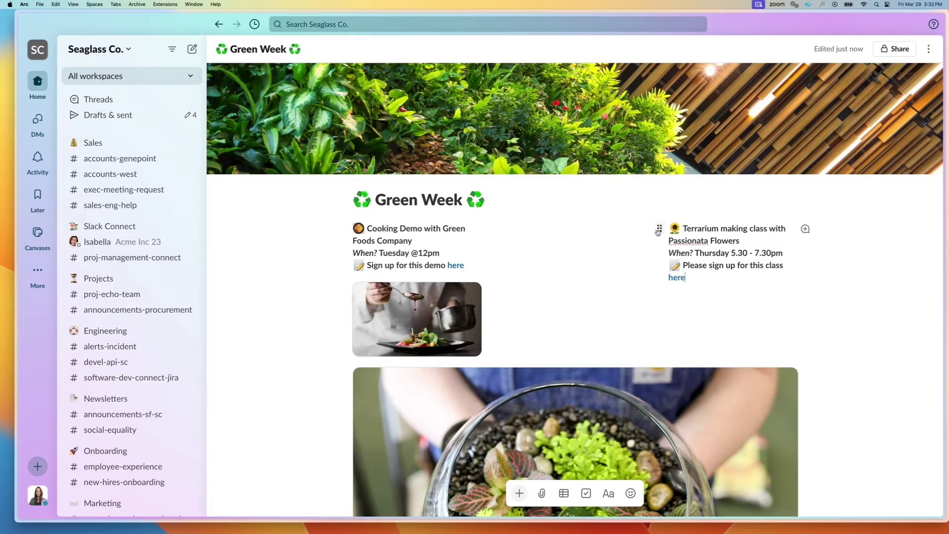
pyautogui.click(658, 229)
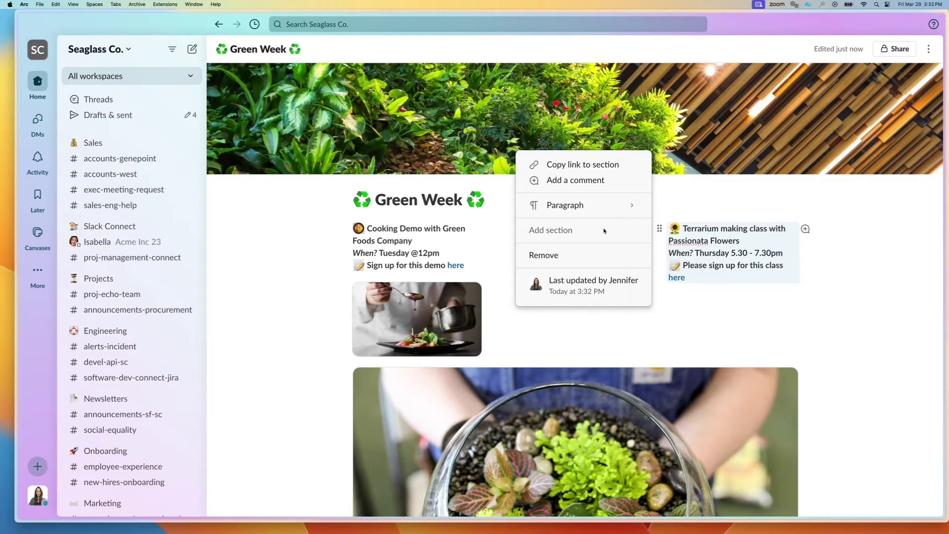
pyautogui.click(652, 229)
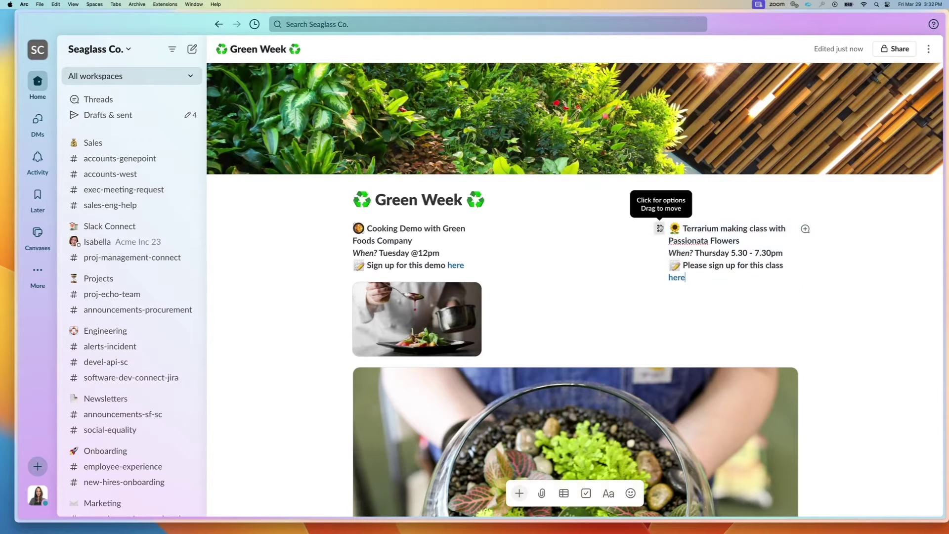
pyautogui.moveTo(659, 229); pyautogui.dragTo(538, 237)
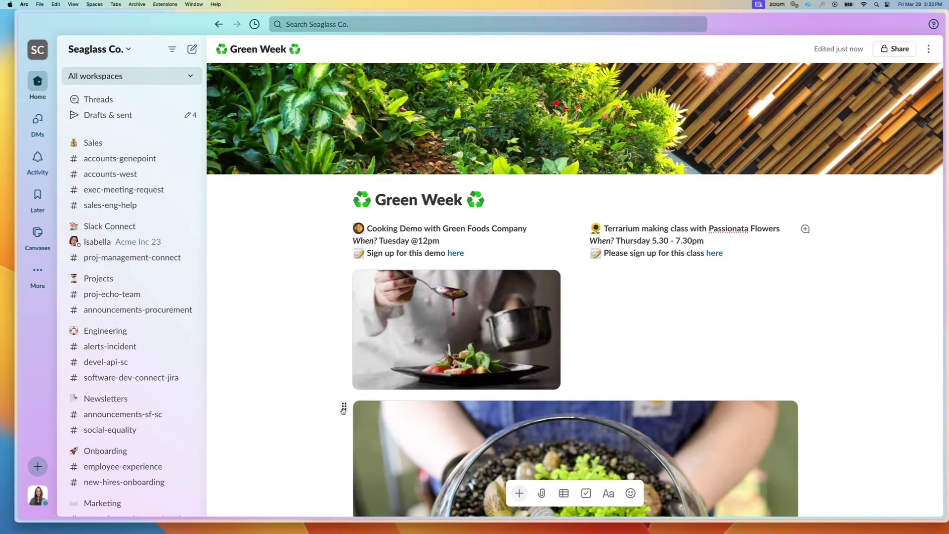
pyautogui.moveTo(343, 410); pyautogui.dragTo(669, 260)
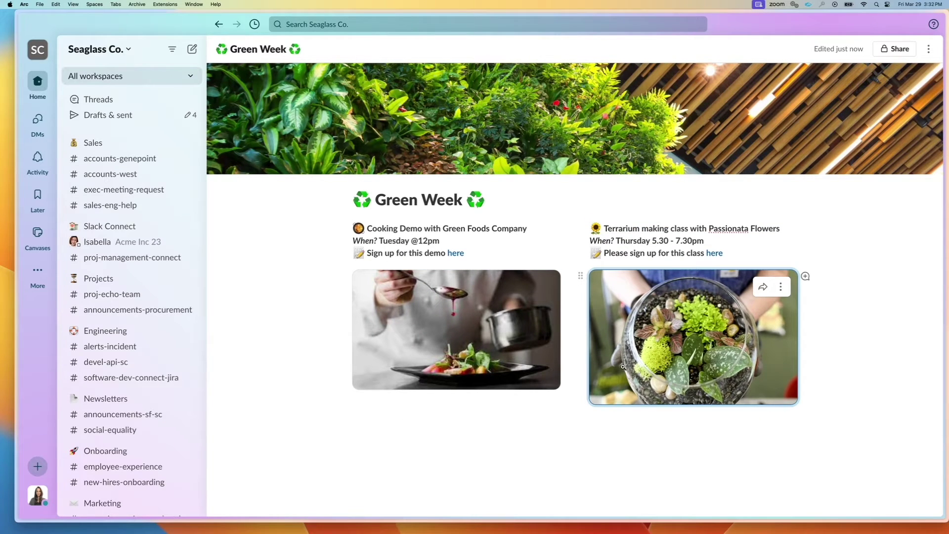
# Add the line "Contact … for any event questions" below the photos, mentioning the event contact between the words.
pyautogui.click(382, 453)
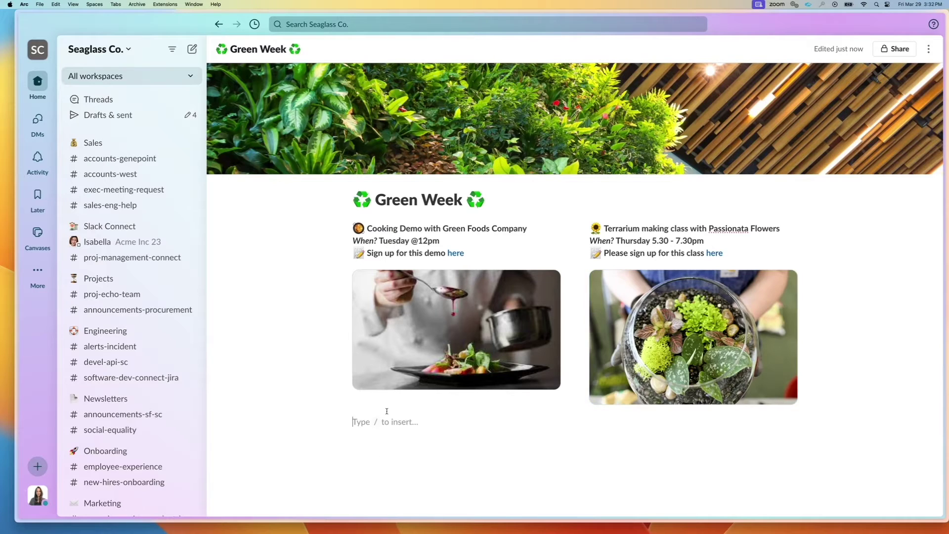
pyautogui.write('C')
pyautogui.press('BackSpace')
pyautogui.write('Contact ')
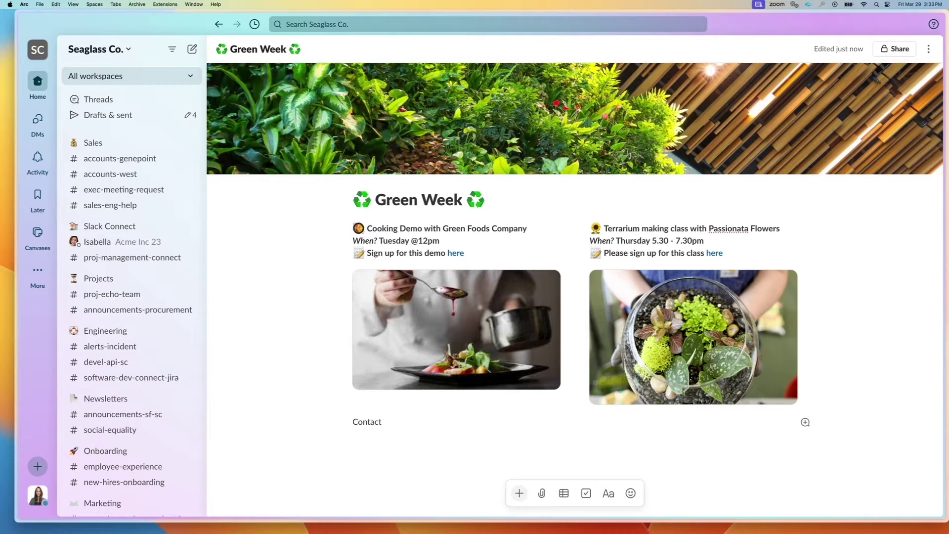
pyautogui.write('@')
pyautogui.press('Down')
pyautogui.press('Down')
pyautogui.press('Down')
pyautogui.press('Down')
pyautogui.press('Down')
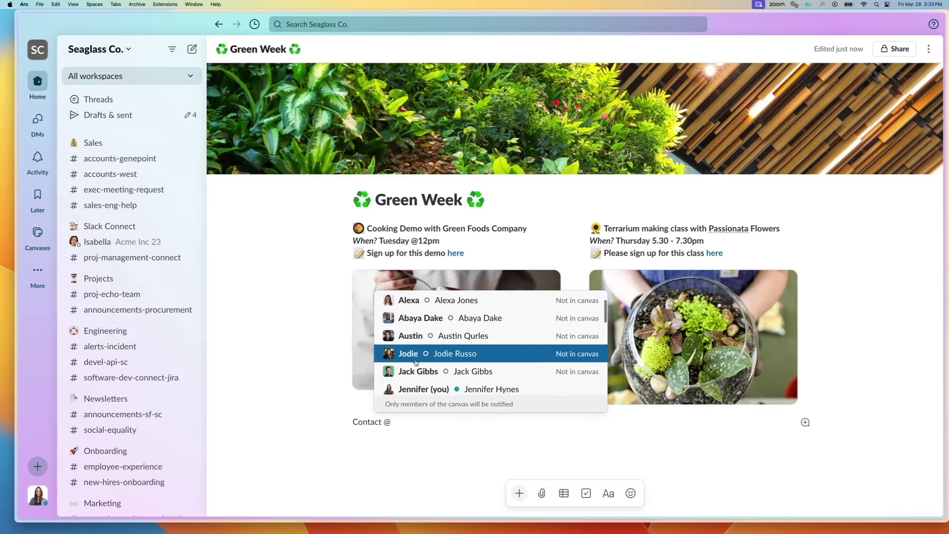
pyautogui.press('Return')
pyautogui.write('for any event questions')
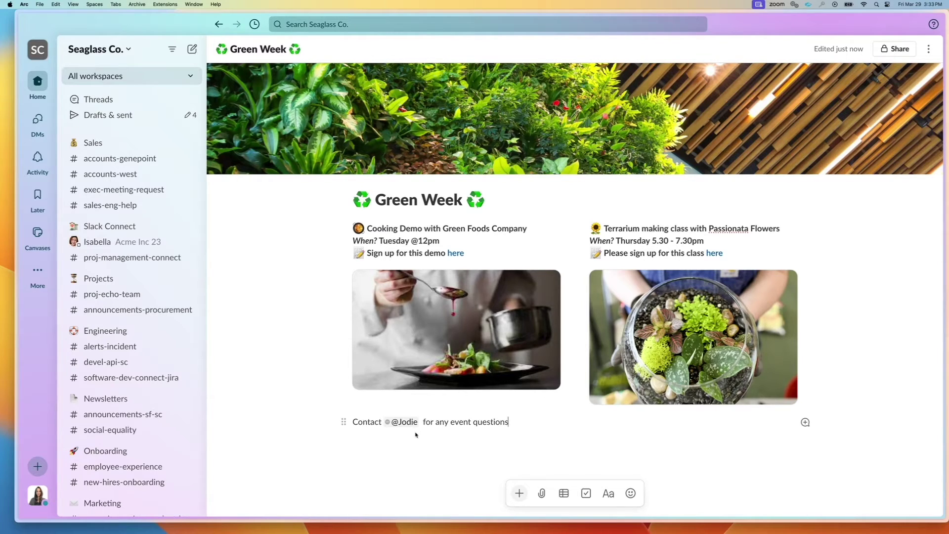
# Display the contact's mention as a profile card and insert the mention into the contact sentence again.
pyautogui.rightClick(402, 421)
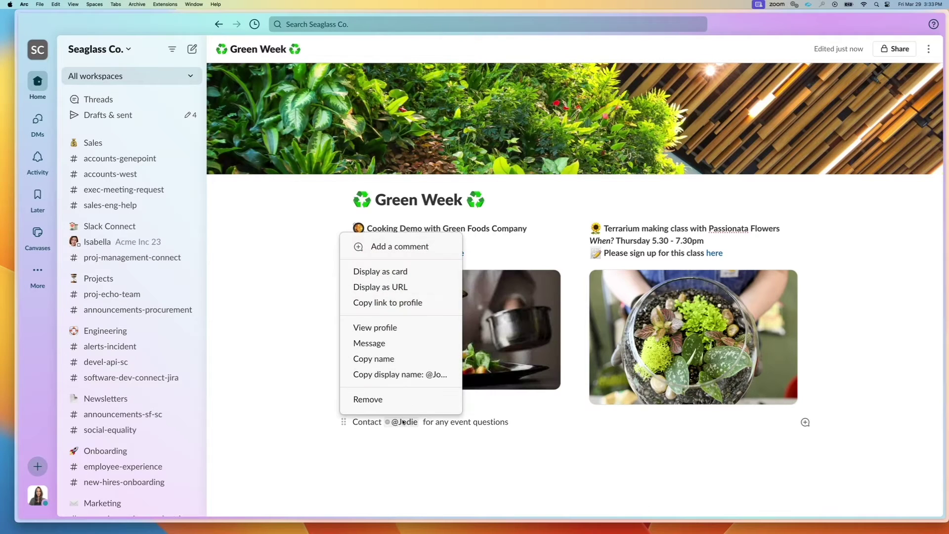
pyautogui.click(388, 271)
pyautogui.click(385, 380)
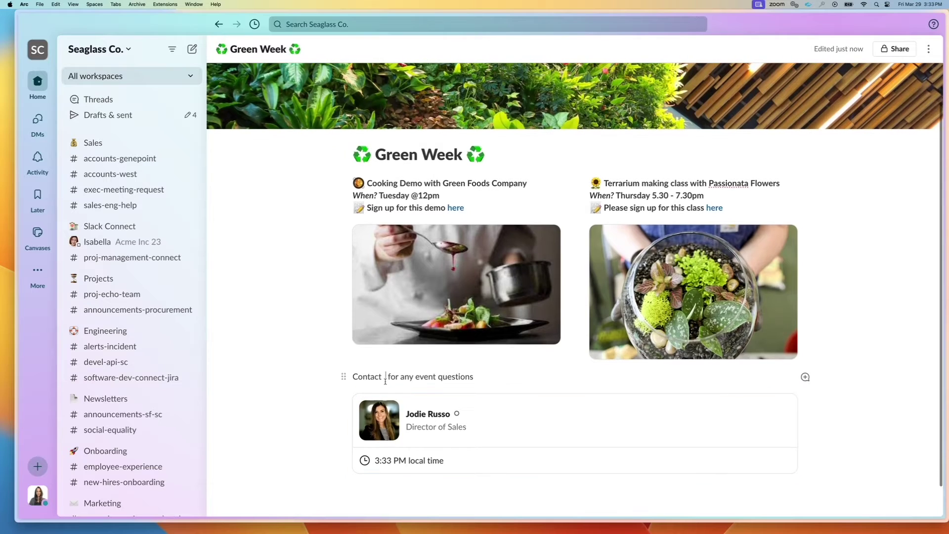
pyautogui.write('@jod')
pyautogui.press('Return')
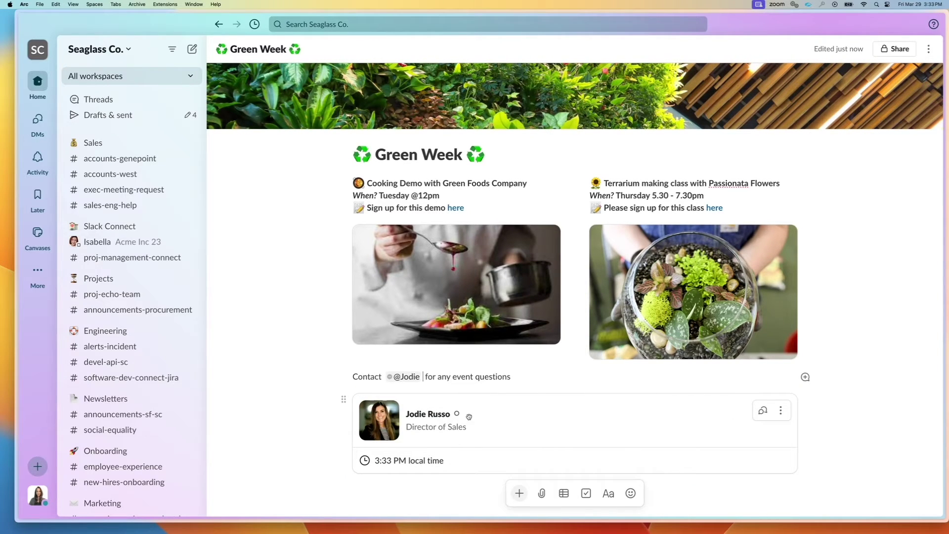
# Add an empty section to the right of the contact's profile card.
pyautogui.click(343, 398)
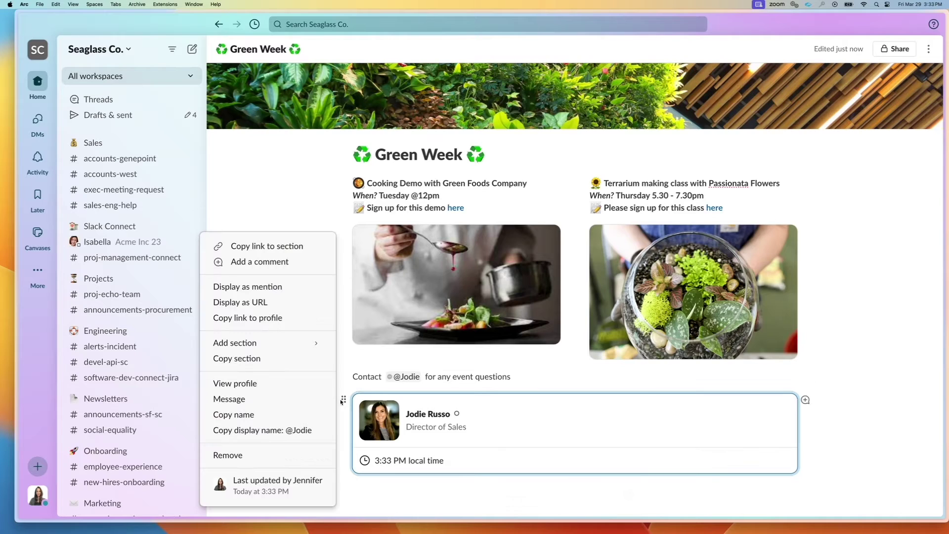
pyautogui.moveTo(305, 349)
pyautogui.click(364, 358)
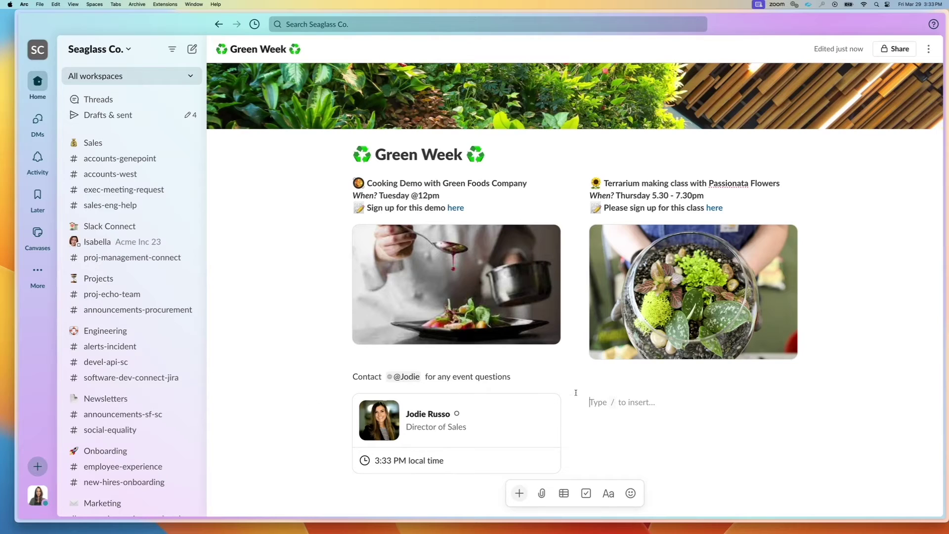
# Insert the Event Signup workflow link beside the profile card and display it as a card.
pyautogui.scroll(-2, 655, 400)
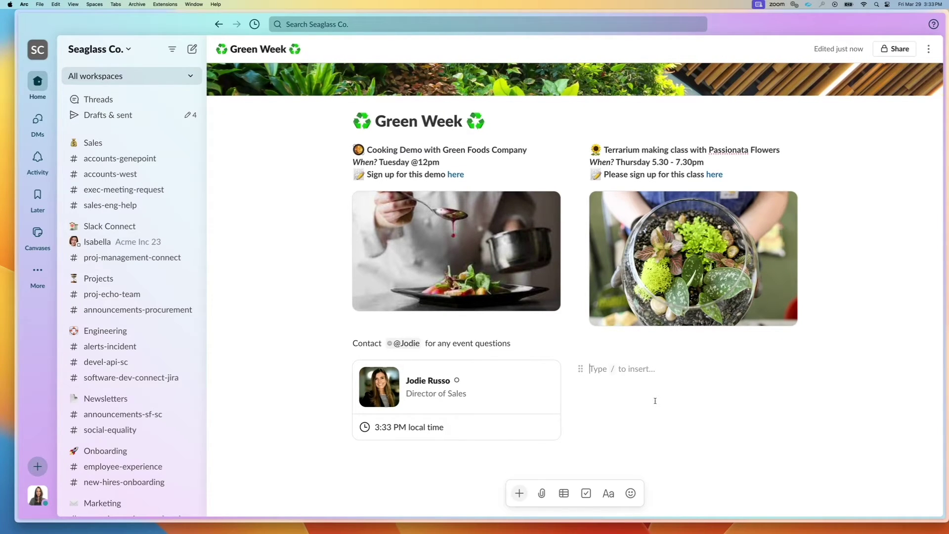
pyautogui.write('Event Signup')
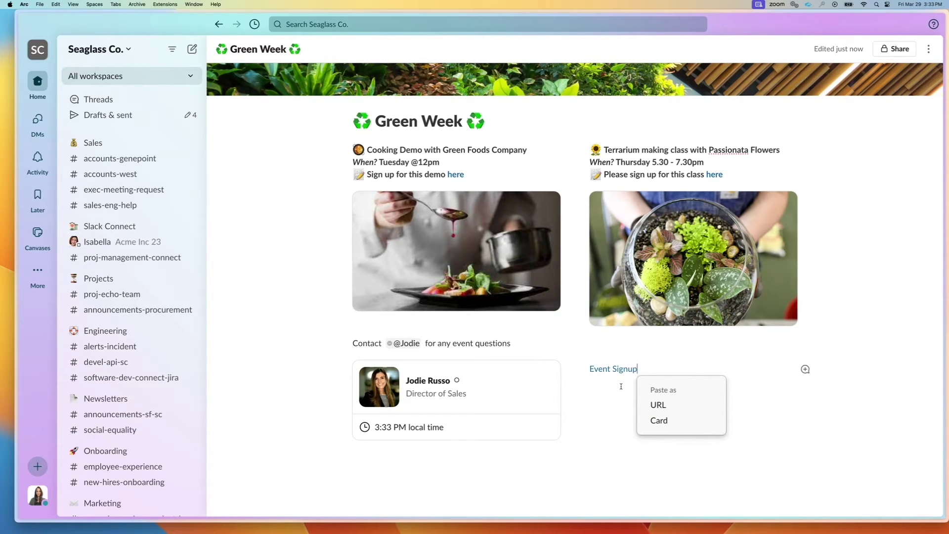
pyautogui.click(664, 422)
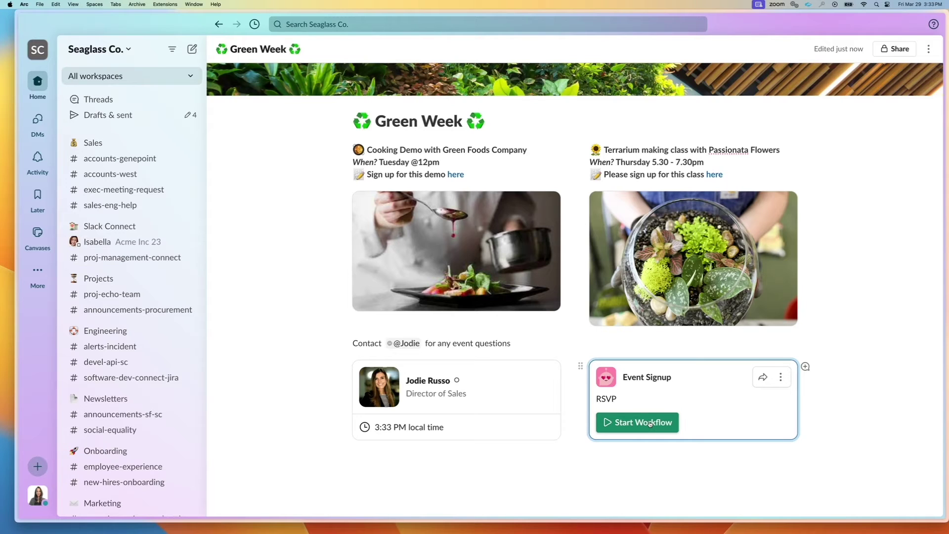
# Insert a table with two columns and three rows below the profile and Event Signup cards.
pyautogui.scroll(3, 650, 423)
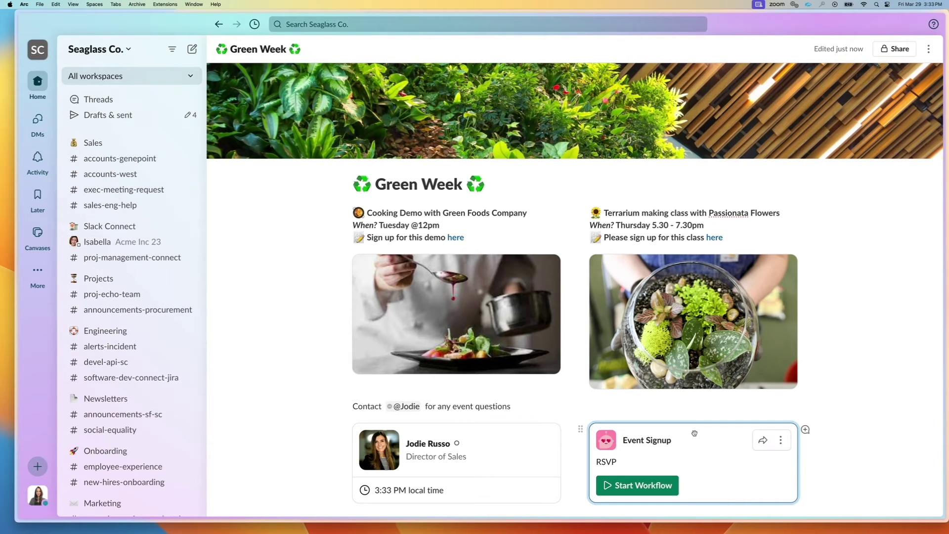
pyautogui.scroll(-3, 672, 444)
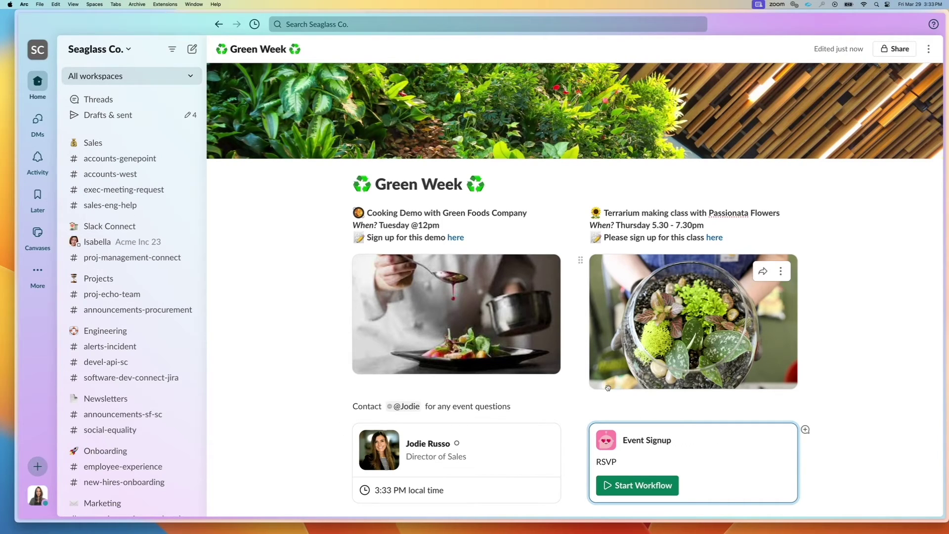
pyautogui.scroll(2, 558, 255)
pyautogui.scroll(-2, 558, 255)
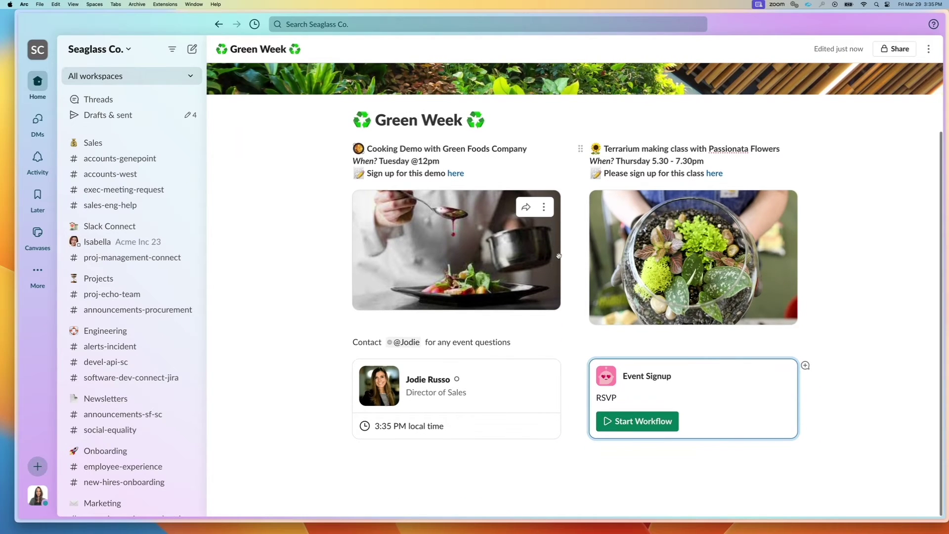
pyautogui.click(515, 477)
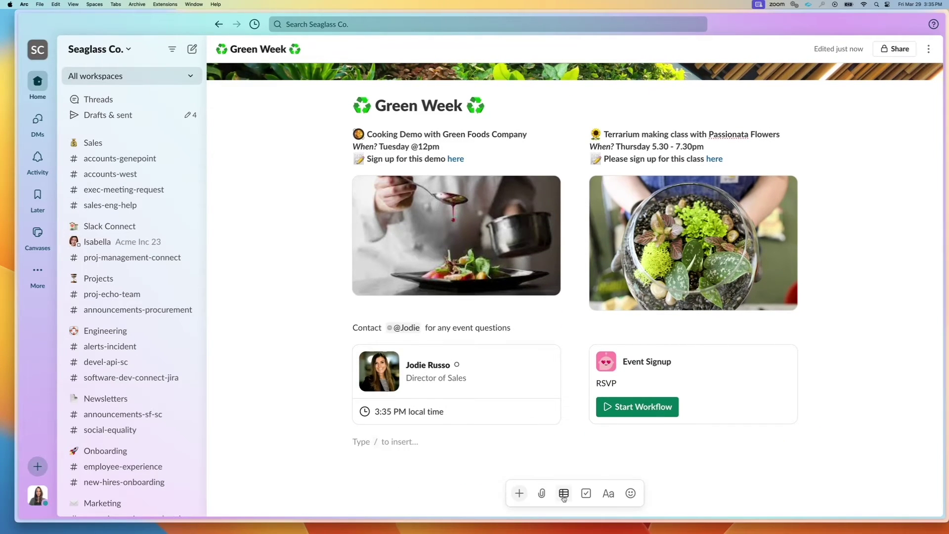
pyautogui.click(563, 493)
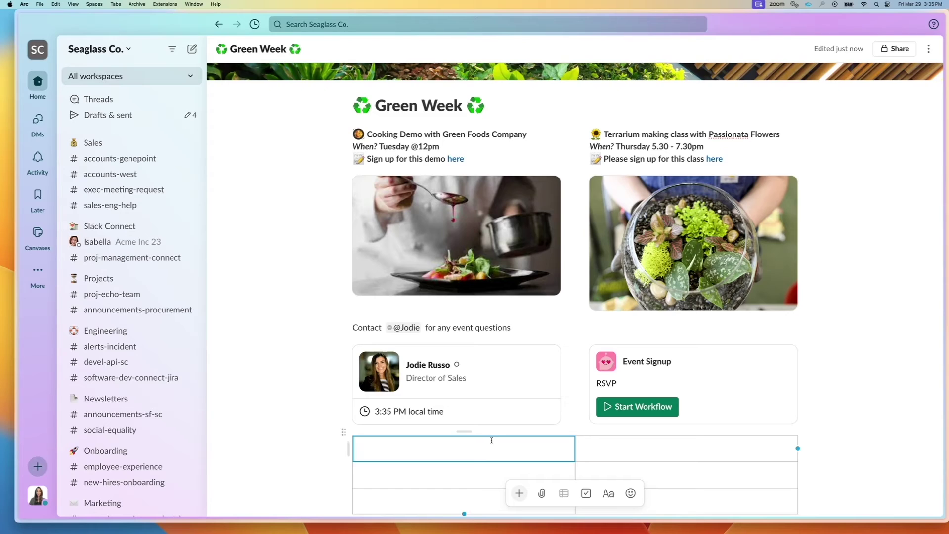
pyautogui.scroll(-2, 491, 440)
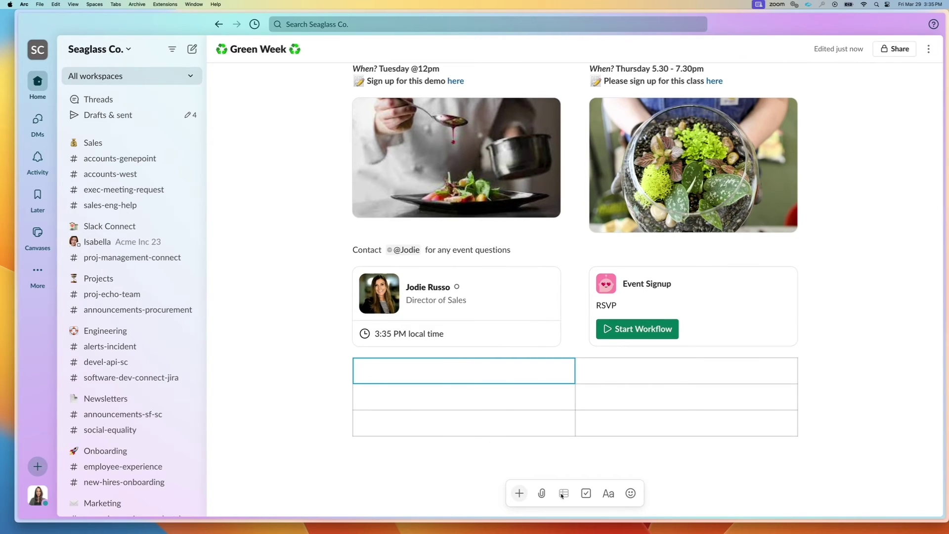
# Fill the table's first row with the headings Event and Contact.
pyautogui.write('Event')
pyautogui.press('Tab')
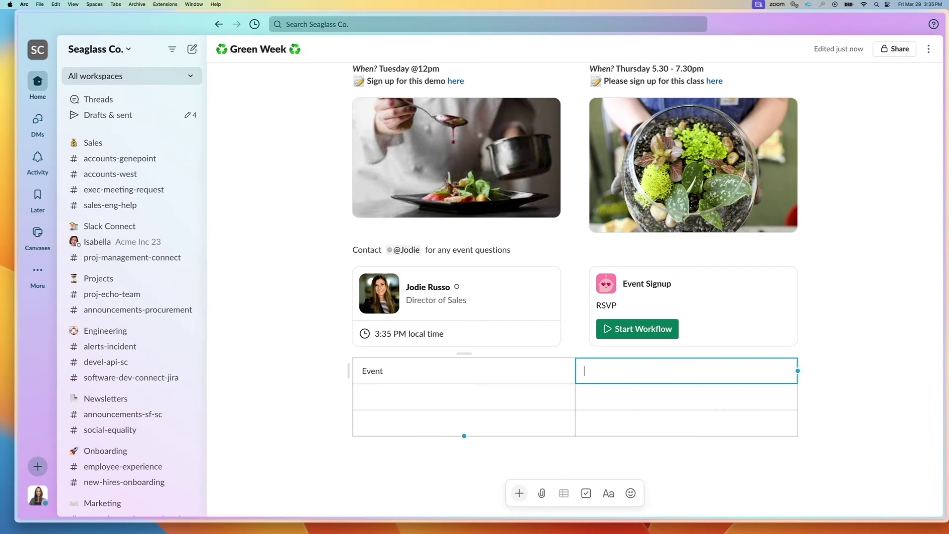
pyautogui.write('Contact')
# Format the table row containing Event and Contact as a header row.
pyautogui.click(394, 366)
pyautogui.moveTo(395, 365); pyautogui.dragTo(650, 370)
pyautogui.rightClick(651, 371)
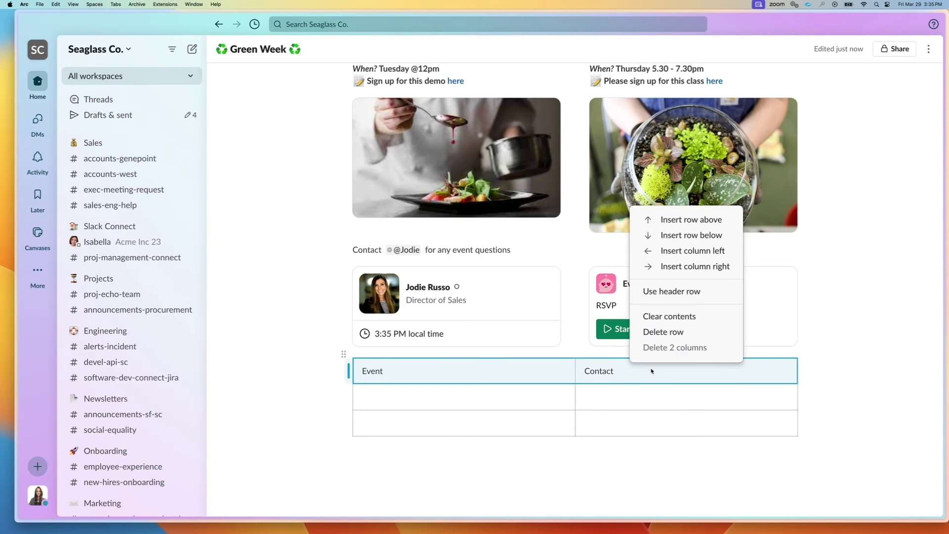
pyautogui.click(673, 299)
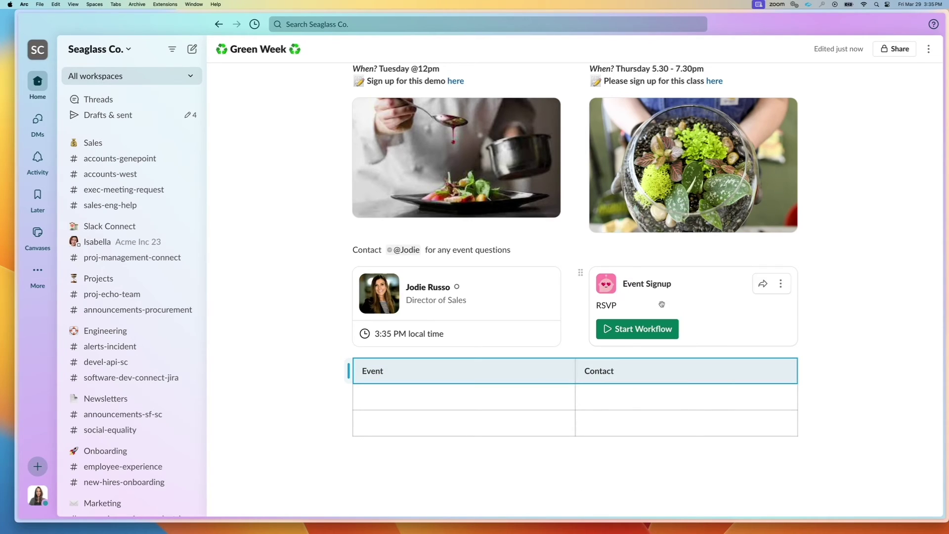
pyautogui.click(479, 388)
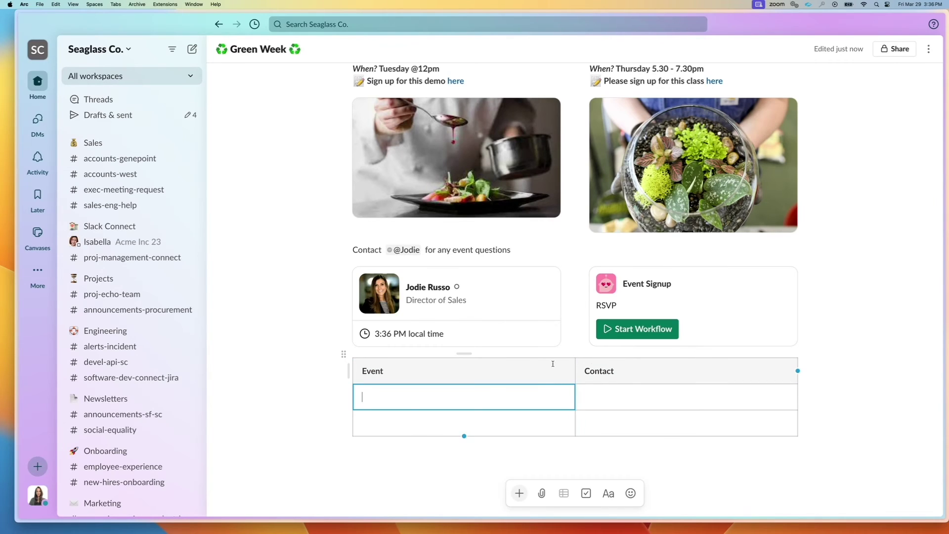
pyautogui.click(463, 353)
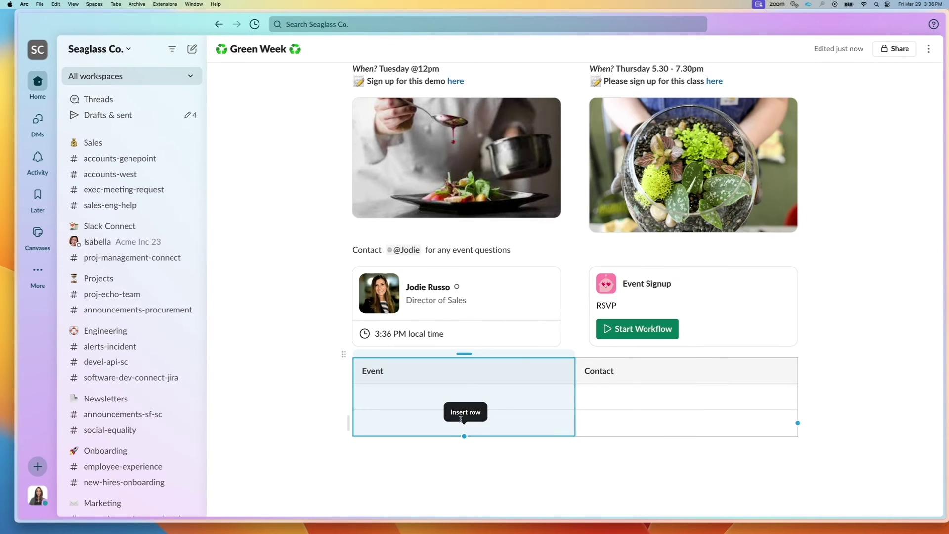
pyautogui.rightClick(440, 413)
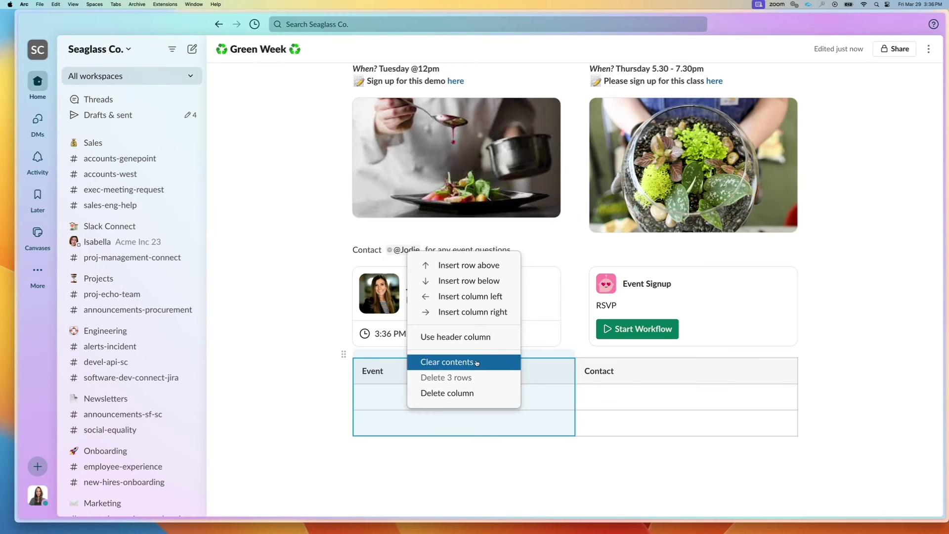
pyautogui.click(561, 390)
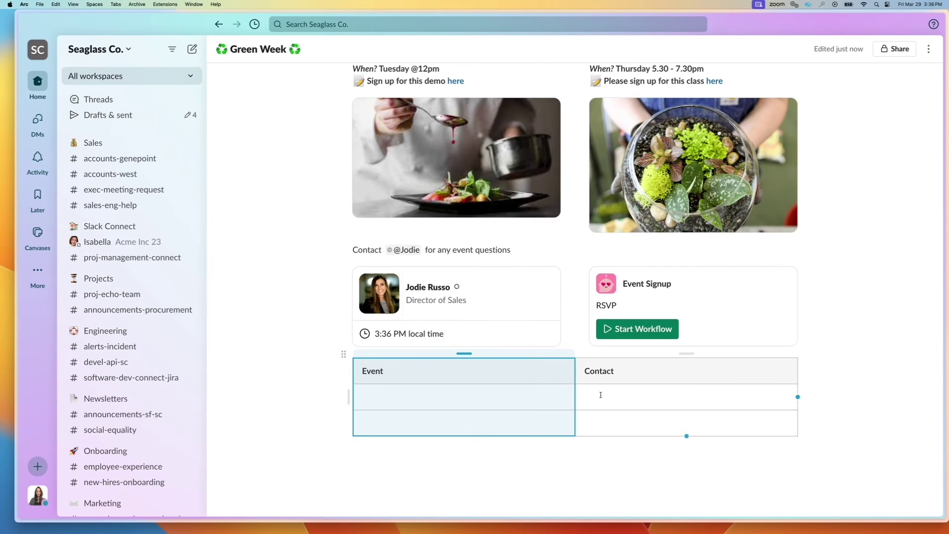
pyautogui.click(526, 396)
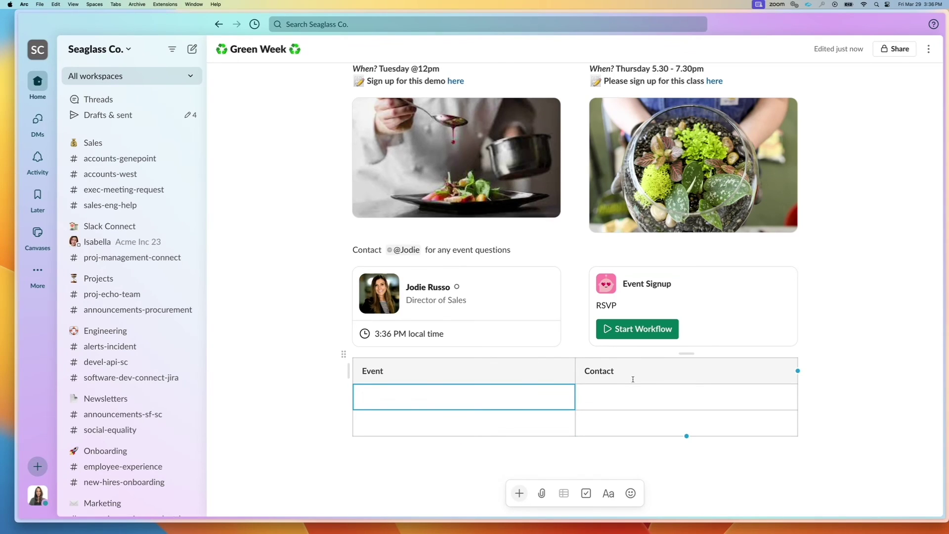
# Try moving the terrarium image into the empty table cell below the Contact heading, and undo the move.
pyautogui.moveTo(661, 197); pyautogui.dragTo(665, 392)
pyautogui.scroll(-3, 701, 426)
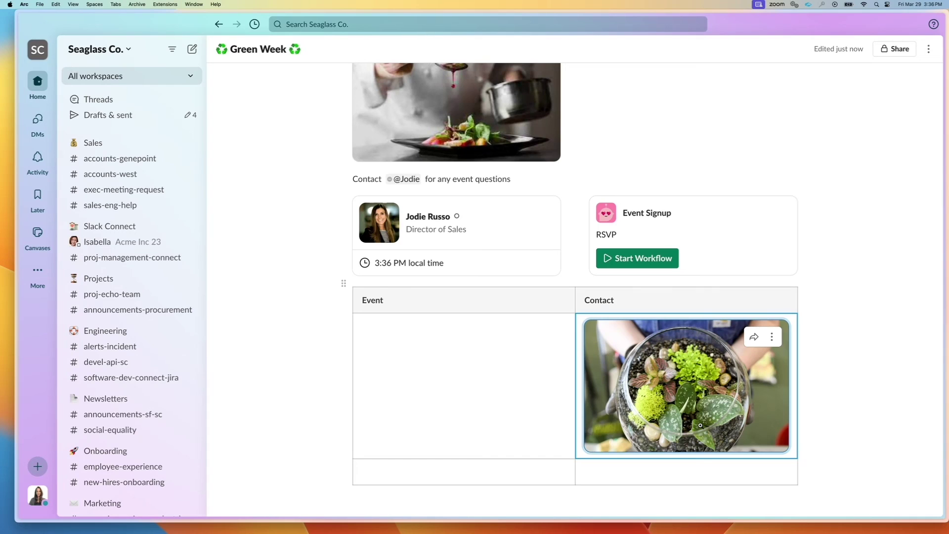
pyautogui.press('super+z')
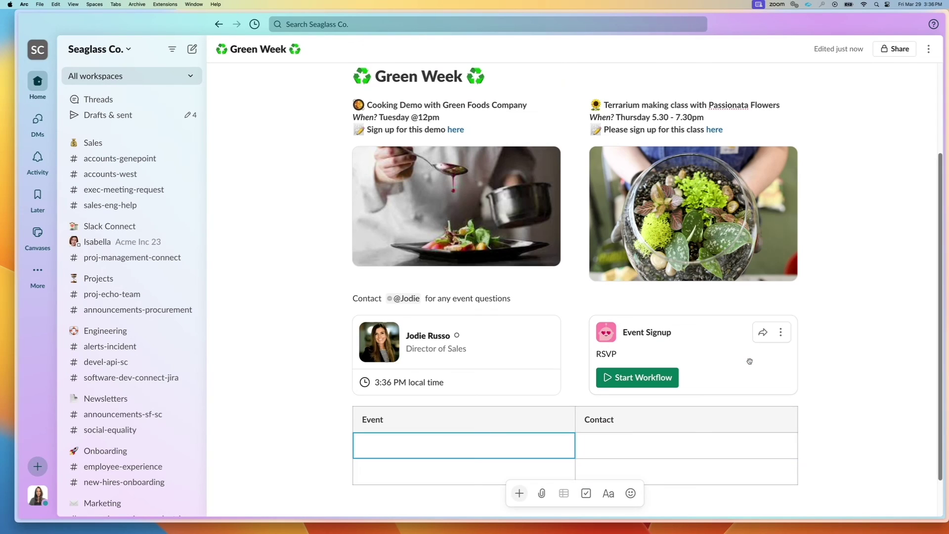